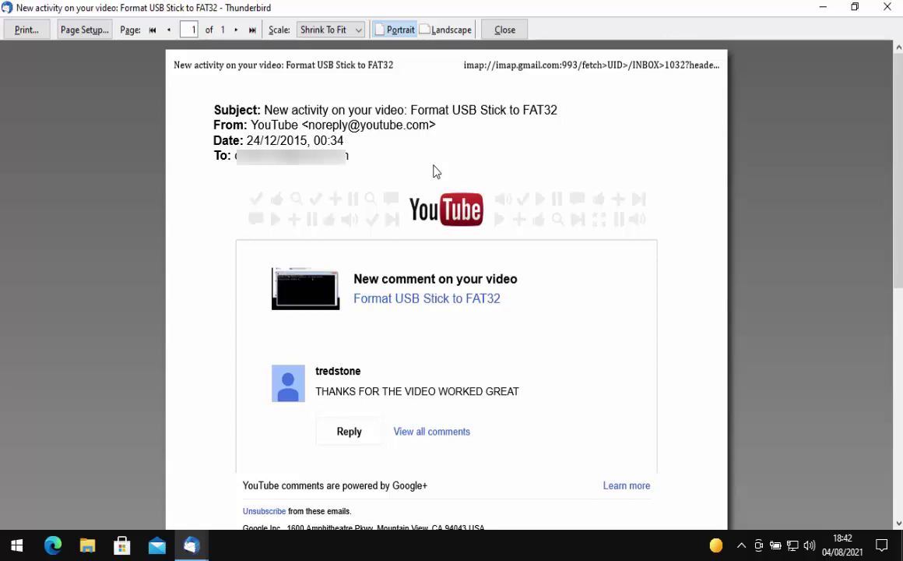
# Close the print preview of the YouTube comment email with Escape.
pyautogui.press('Escape')
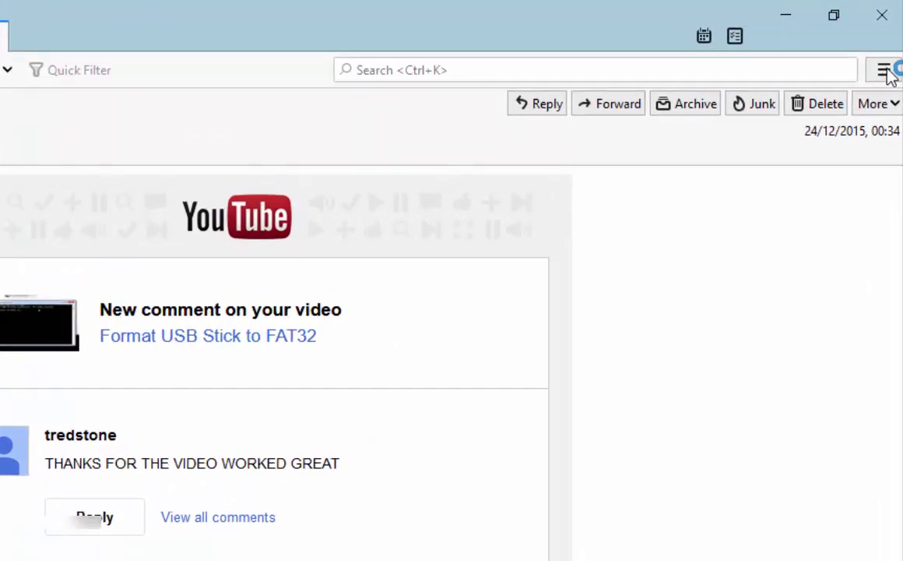
# In the Add-ons Manager, search for more add-ons matching 'print' and scroll to PrintingTools NG.
pyautogui.click(886, 71)
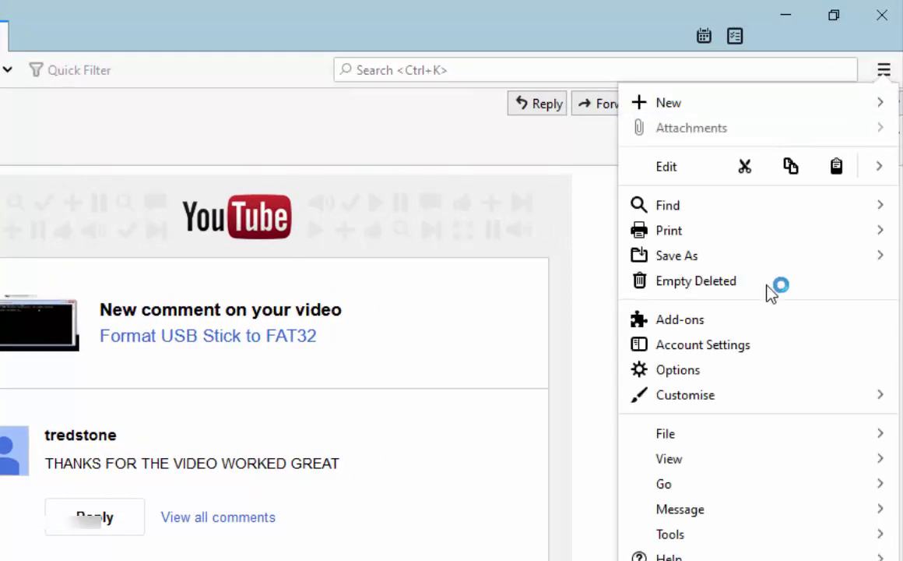
pyautogui.click(714, 319)
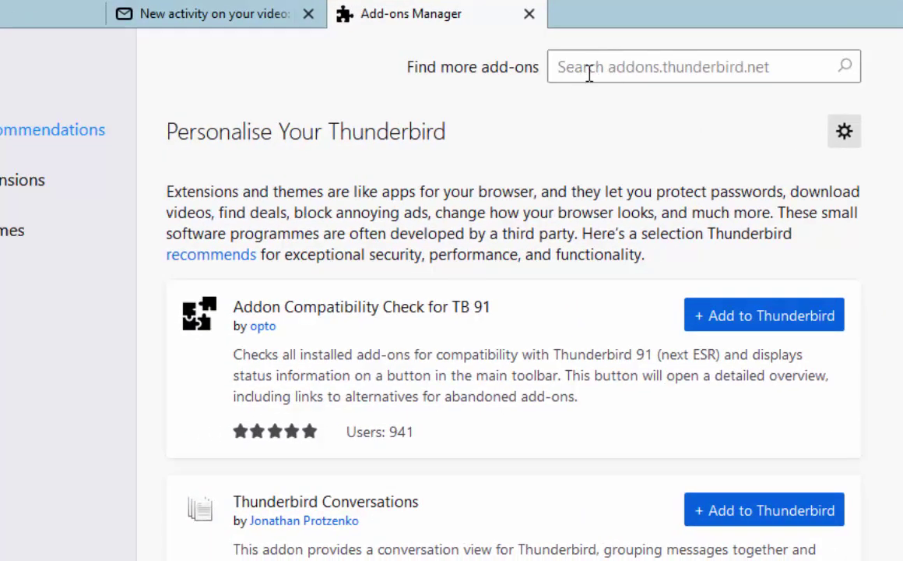
pyautogui.click(589, 73)
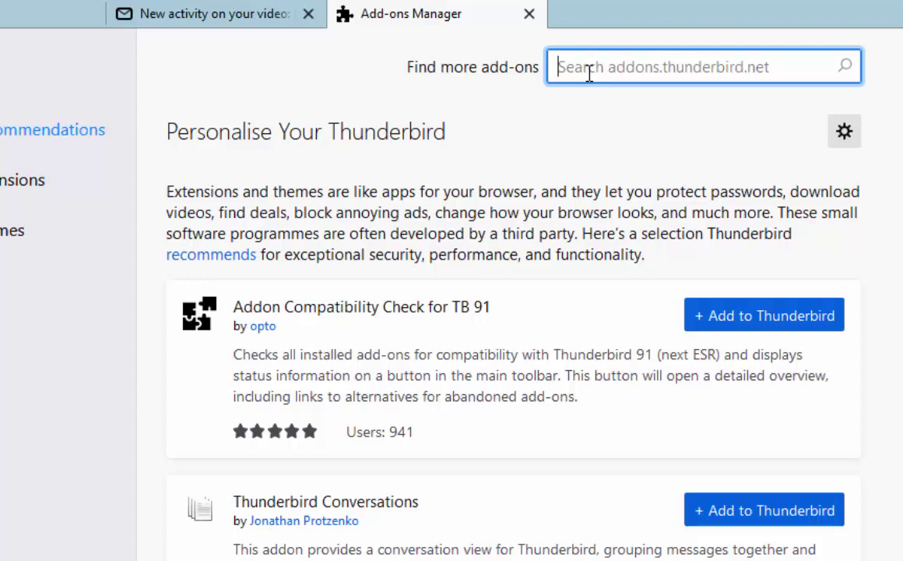
pyautogui.write('print')
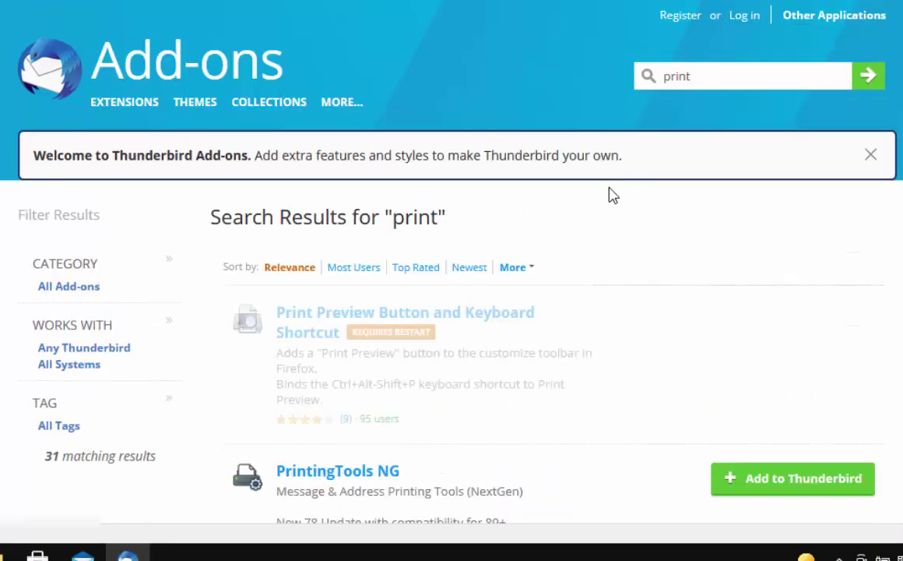
pyautogui.scroll(-2, 613, 199)
pyautogui.scroll(-2, 612, 207)
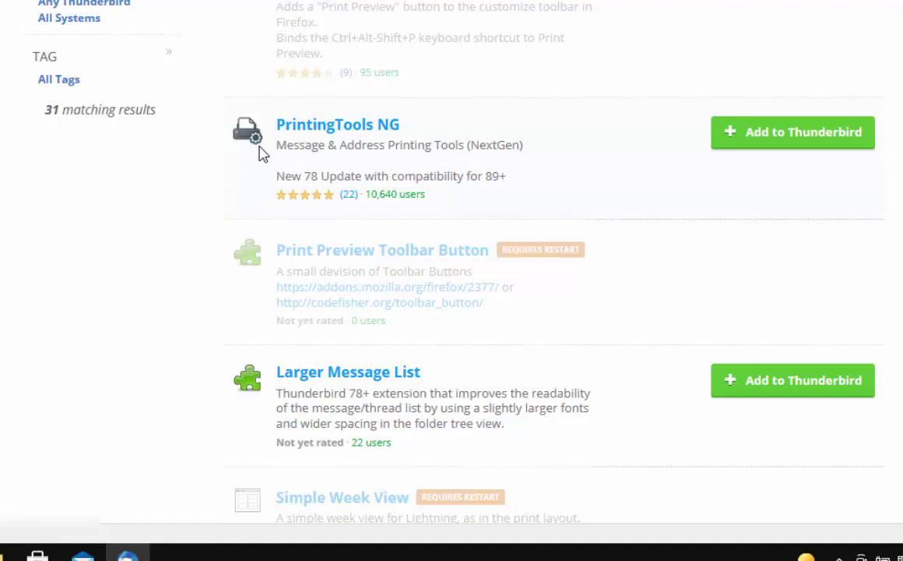
# Add PrintingTools NG to Thunderbird, grant its permissions, then close the search and Add-ons Manager tabs.
pyautogui.click(779, 140)
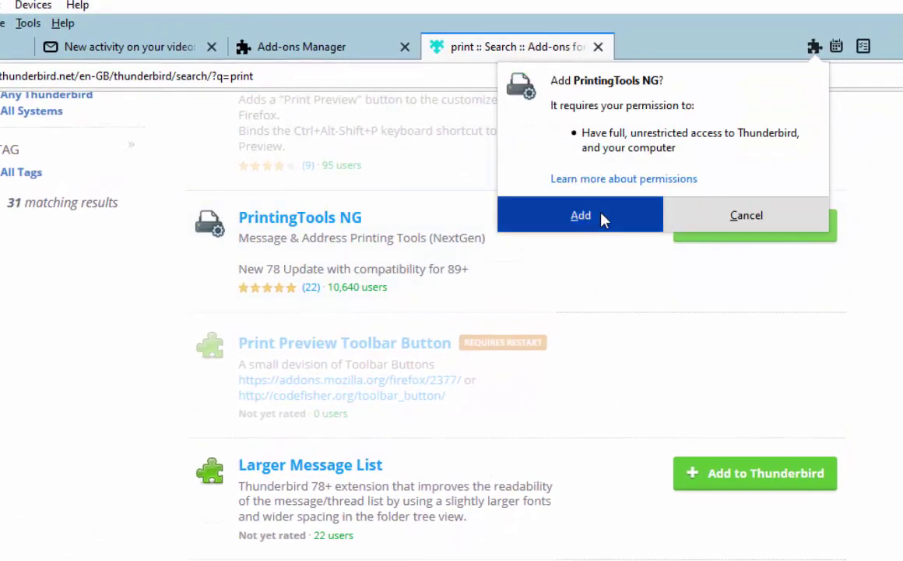
pyautogui.click(600, 215)
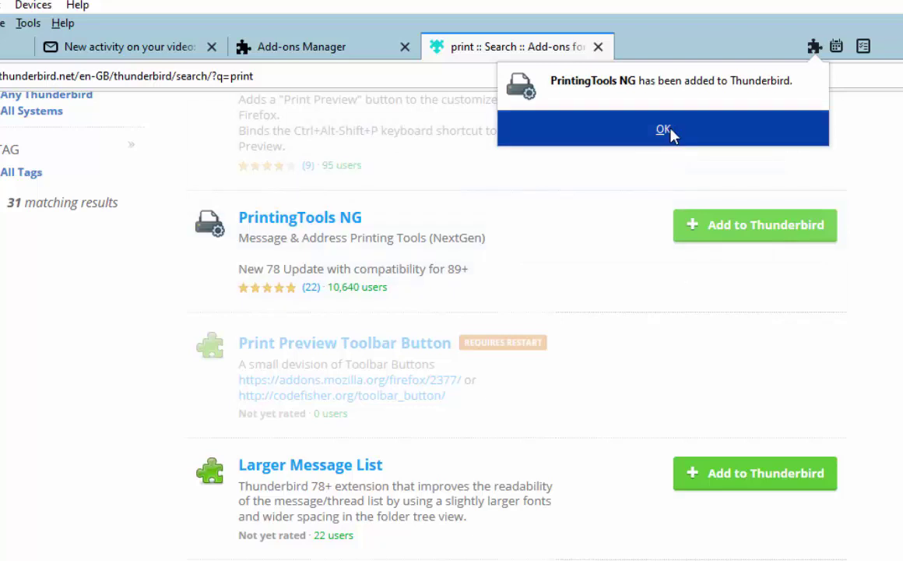
pyautogui.click(717, 129)
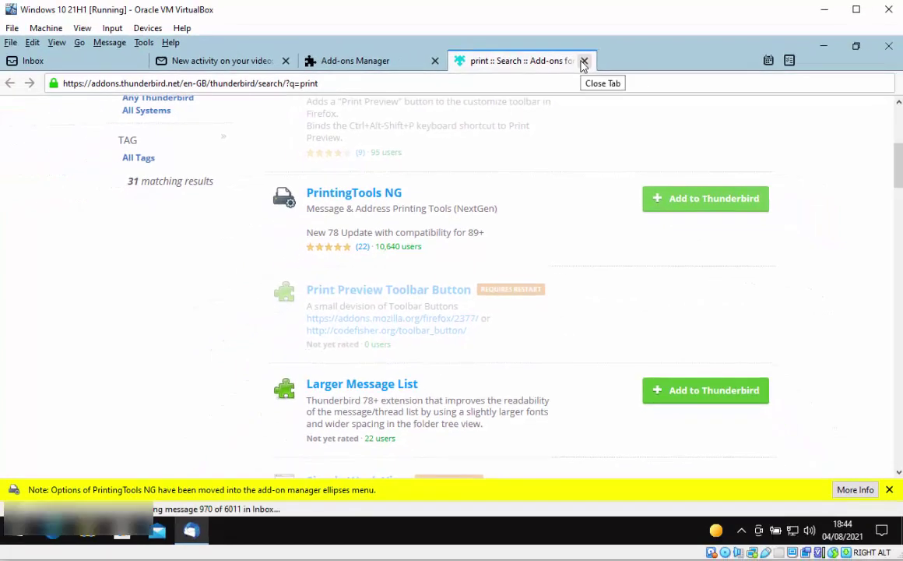
pyautogui.click(584, 61)
pyautogui.click(435, 62)
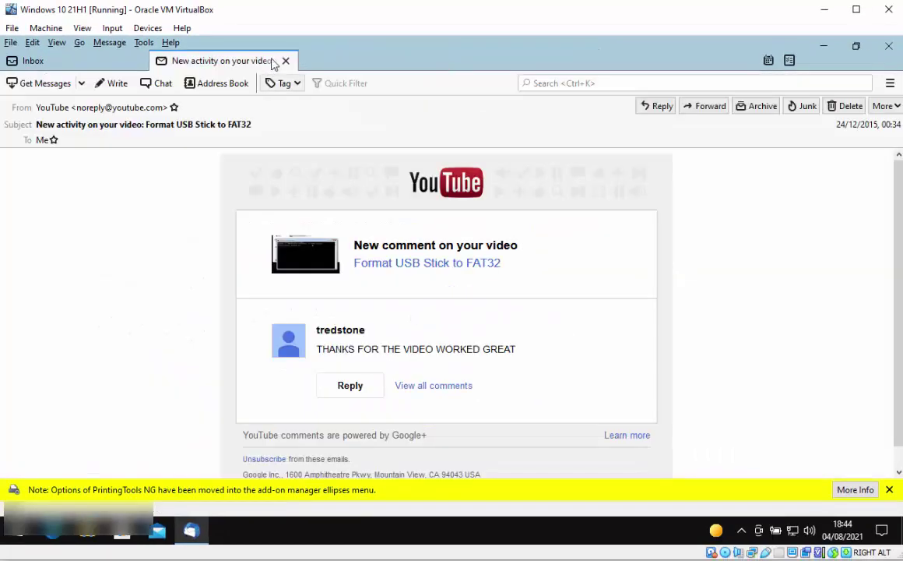
# In File > Printing options, tick Hide the headers on the Miscellaneous tab and save with OK.
pyautogui.click(8, 46)
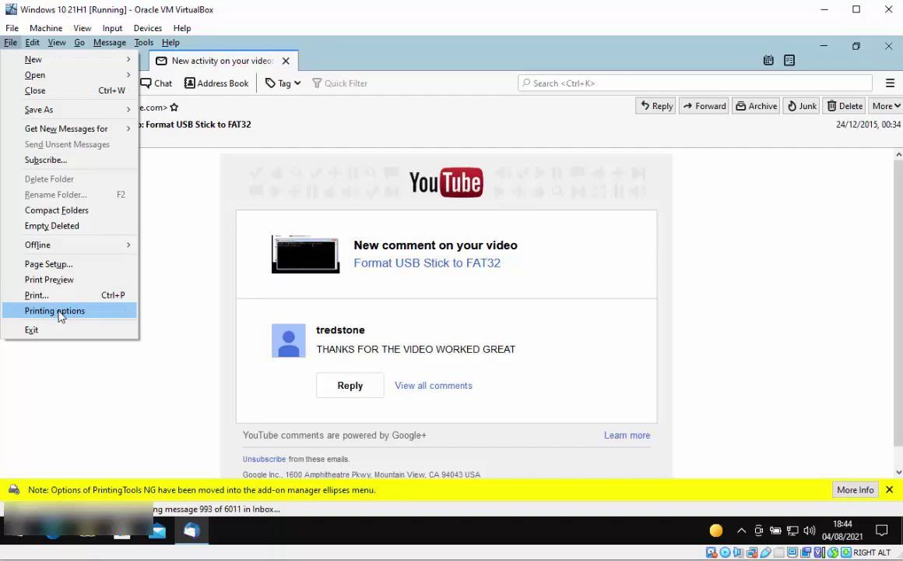
pyautogui.click(55, 311)
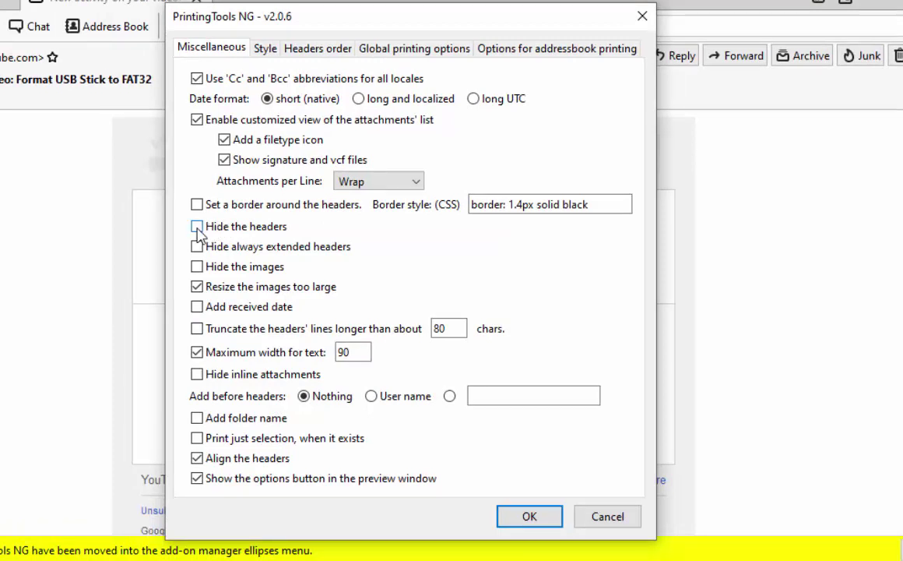
pyautogui.click(197, 228)
pyautogui.click(265, 49)
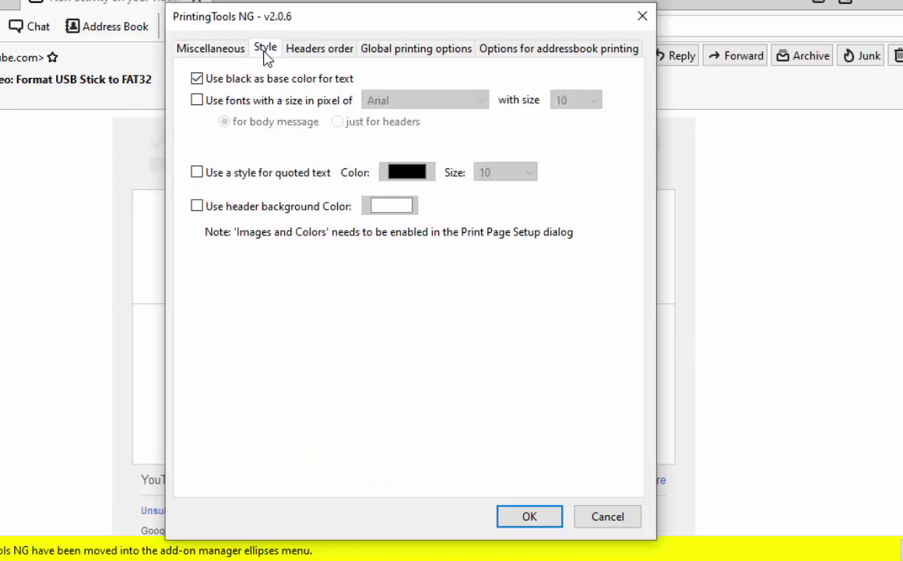
pyautogui.click(295, 47)
pyautogui.click(396, 50)
pyautogui.click(545, 53)
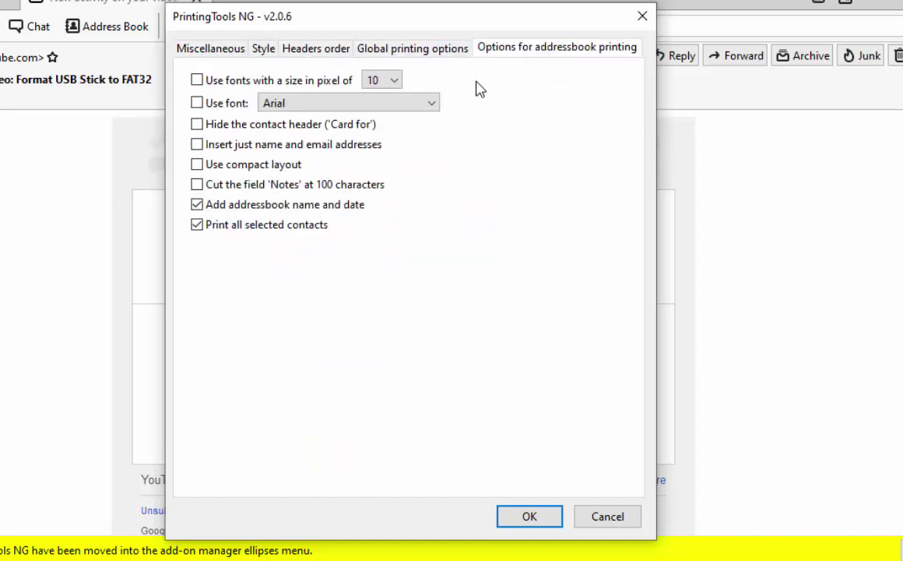
pyautogui.click(214, 51)
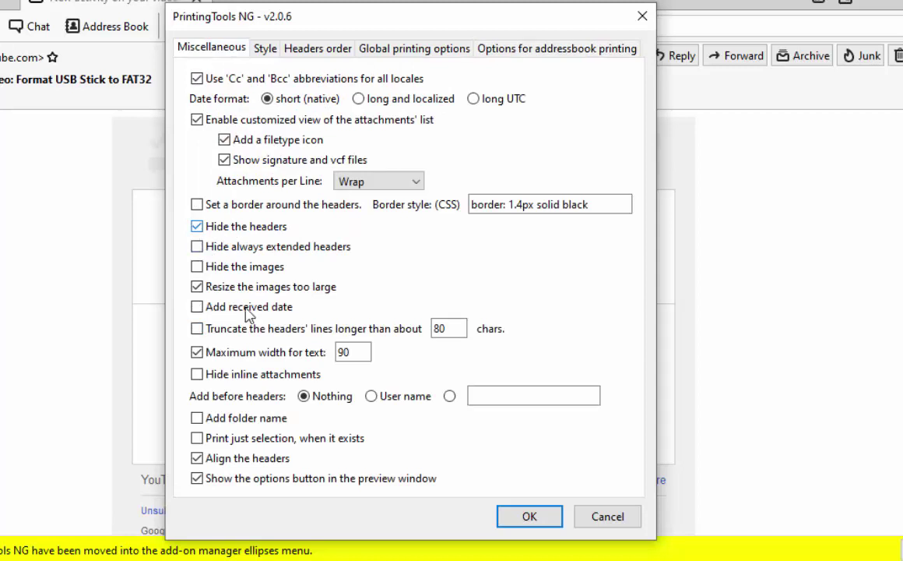
pyautogui.click(530, 517)
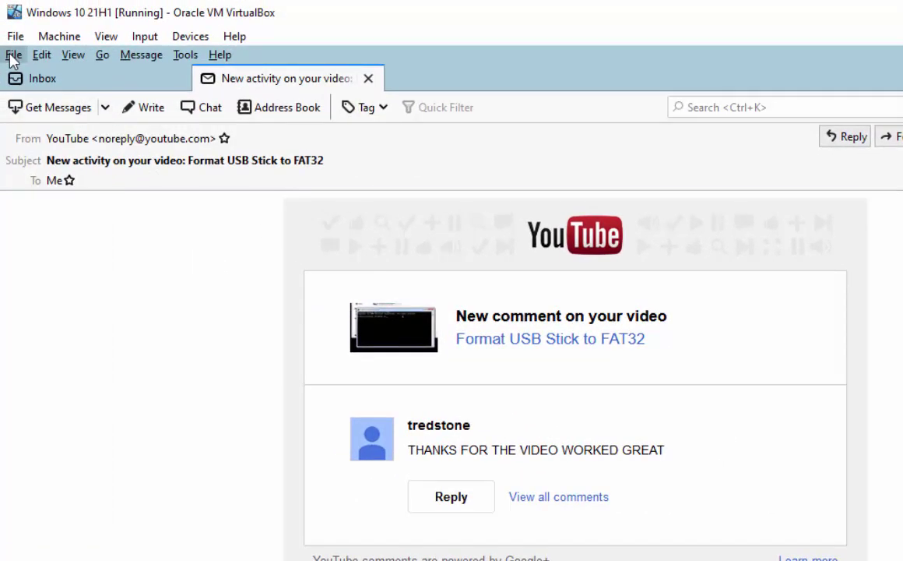
# Open File > Print Preview for the YouTube comment email, now shown without headers.
pyautogui.click(13, 56)
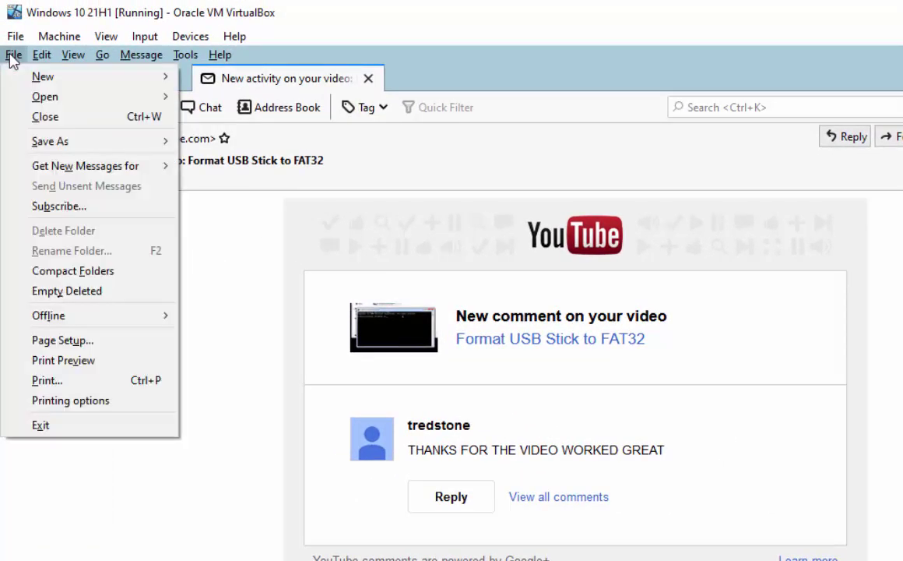
pyautogui.click(44, 366)
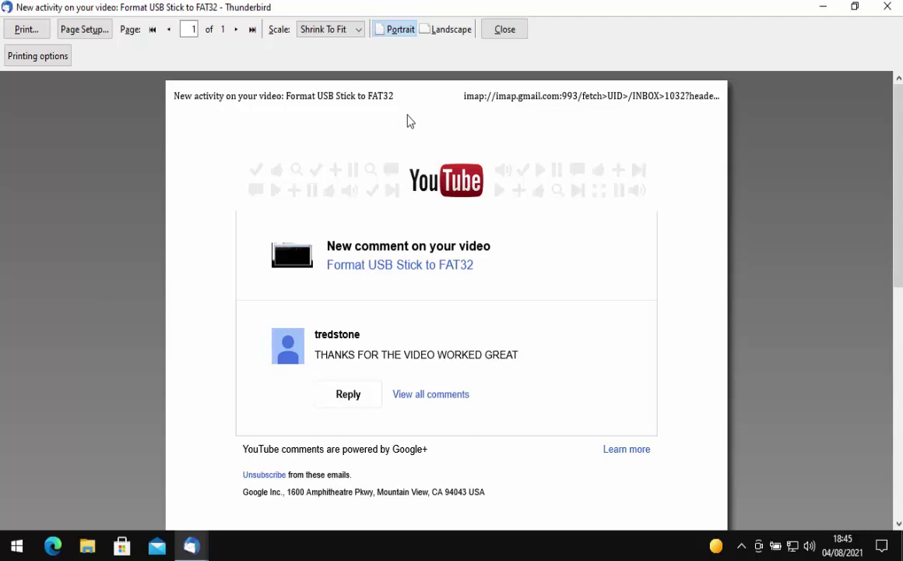
# Untick Hide the headers in the preview's Printing options and save, restoring Subject, From, Date and To.
pyautogui.click(26, 57)
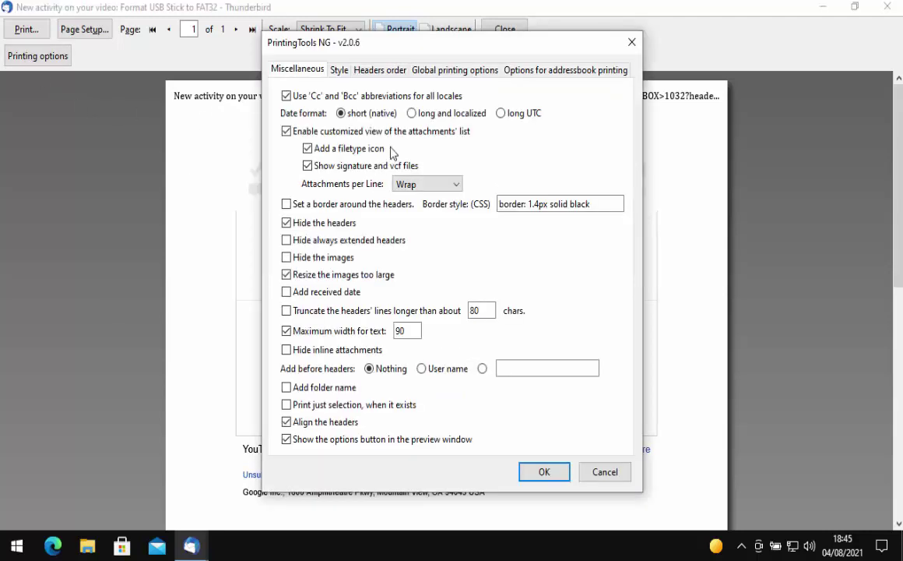
pyautogui.click(286, 224)
pyautogui.click(542, 472)
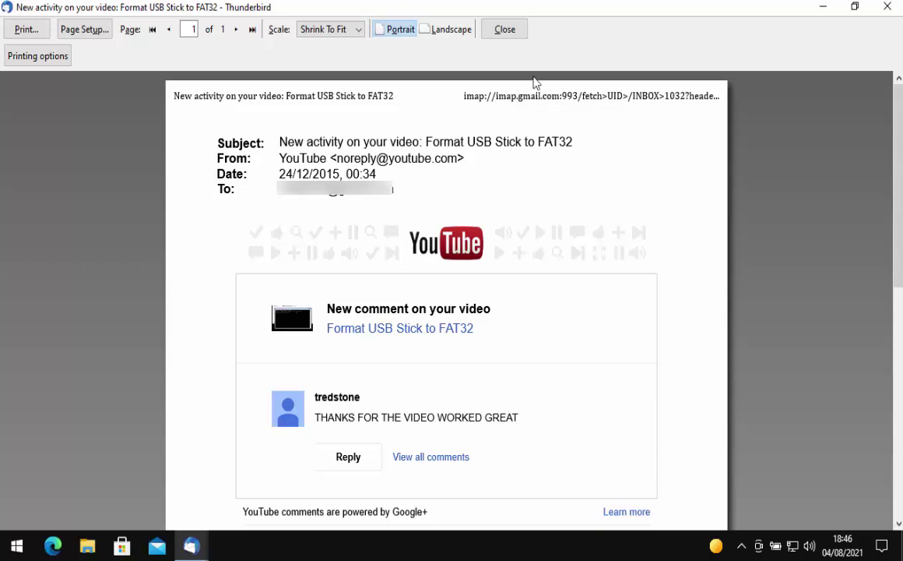
# Close the preview and remove PrintingTools NG from the Add-ons Manager's Extensions list.
pyautogui.click(505, 30)
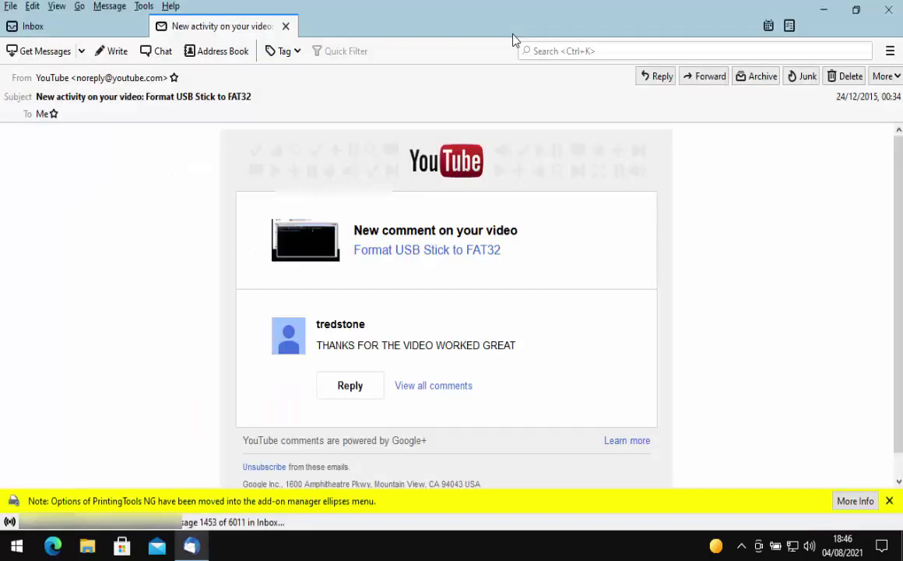
pyautogui.click(890, 53)
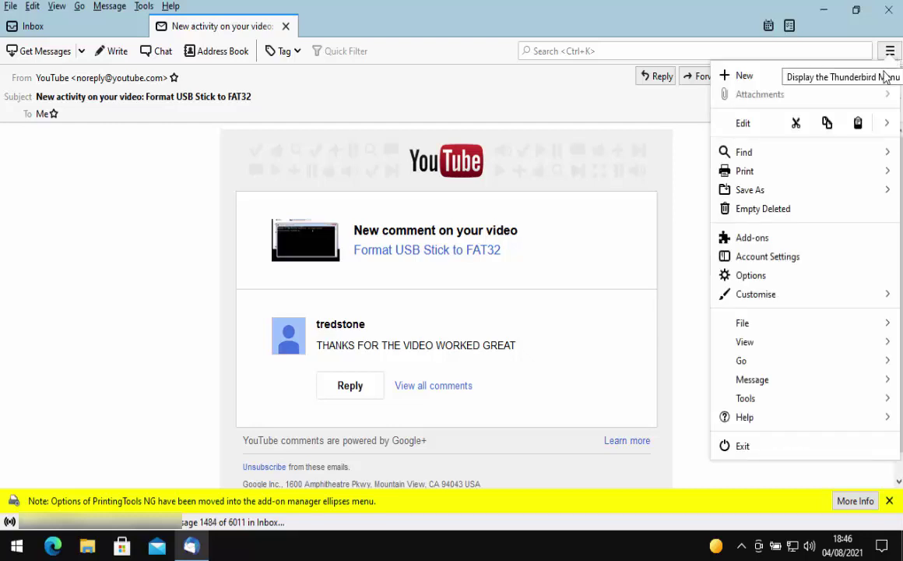
pyautogui.click(749, 240)
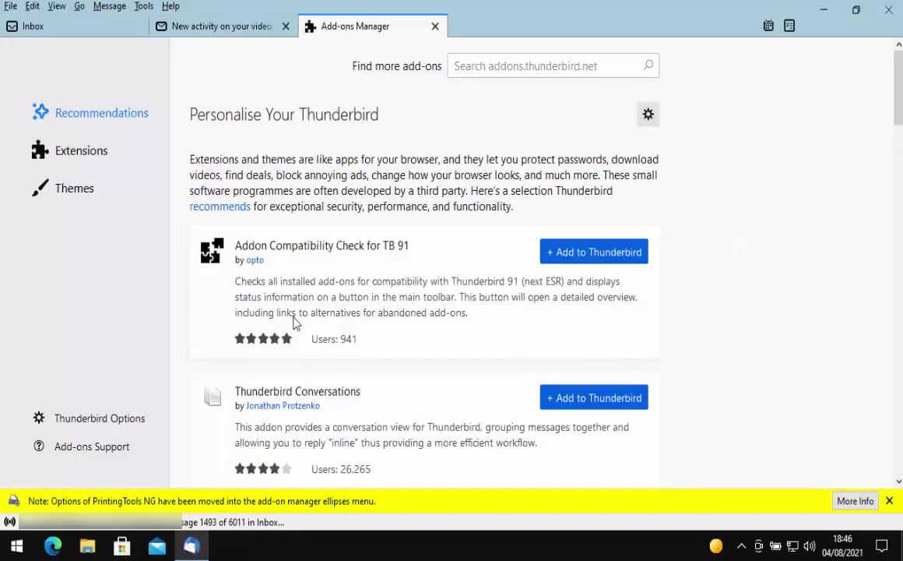
pyautogui.click(67, 153)
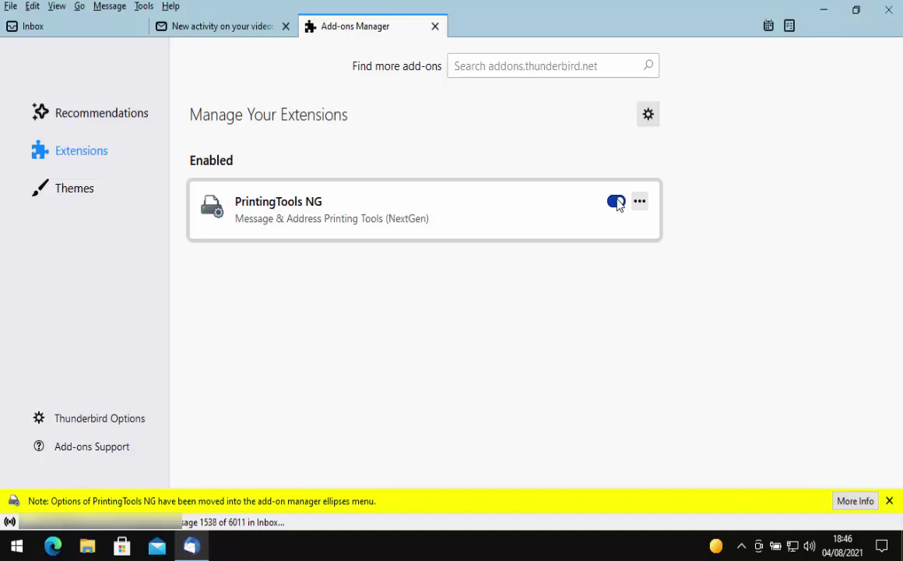
pyautogui.click(617, 206)
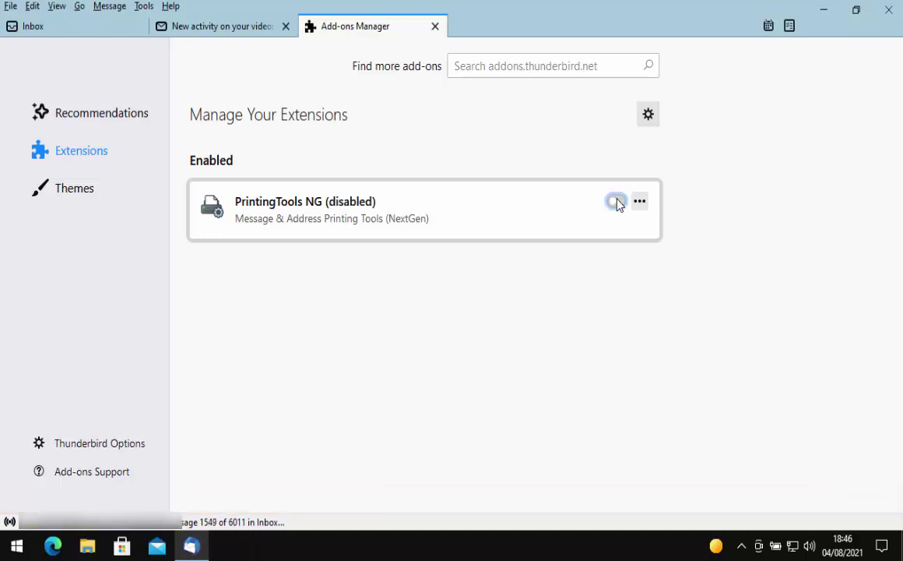
pyautogui.click(616, 201)
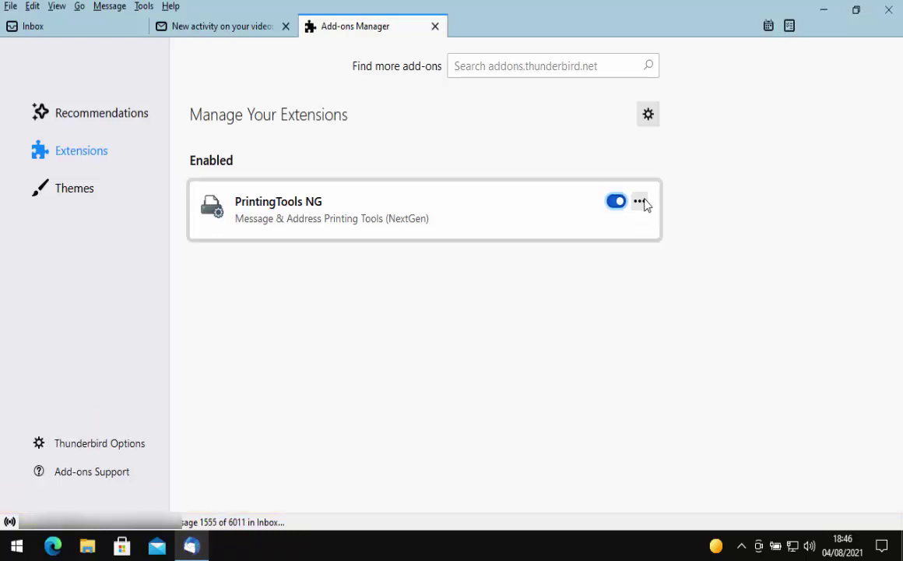
pyautogui.click(640, 202)
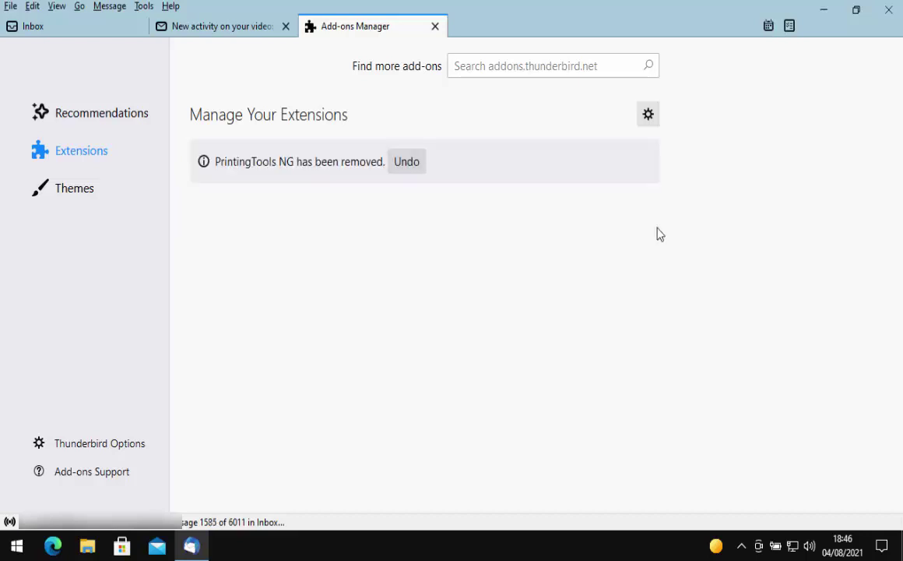
pyautogui.click(435, 25)
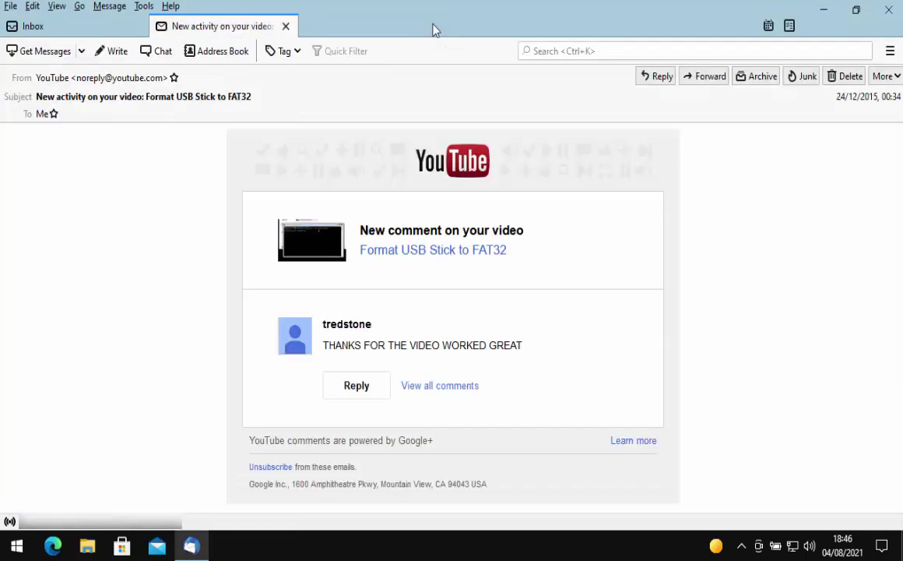